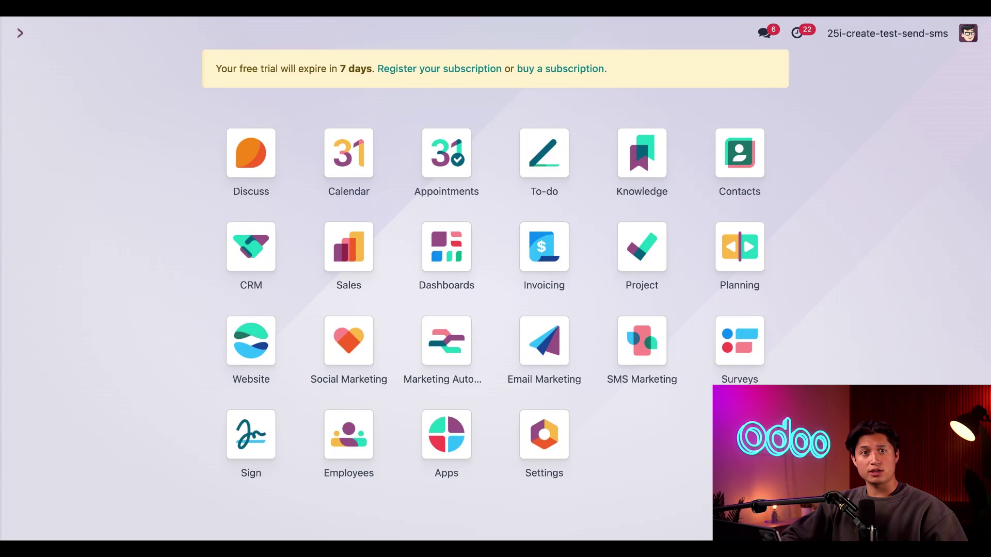
# Step: Open the SMS Marketing app and start a new SMS campaign
pyautogui.click(655, 361)
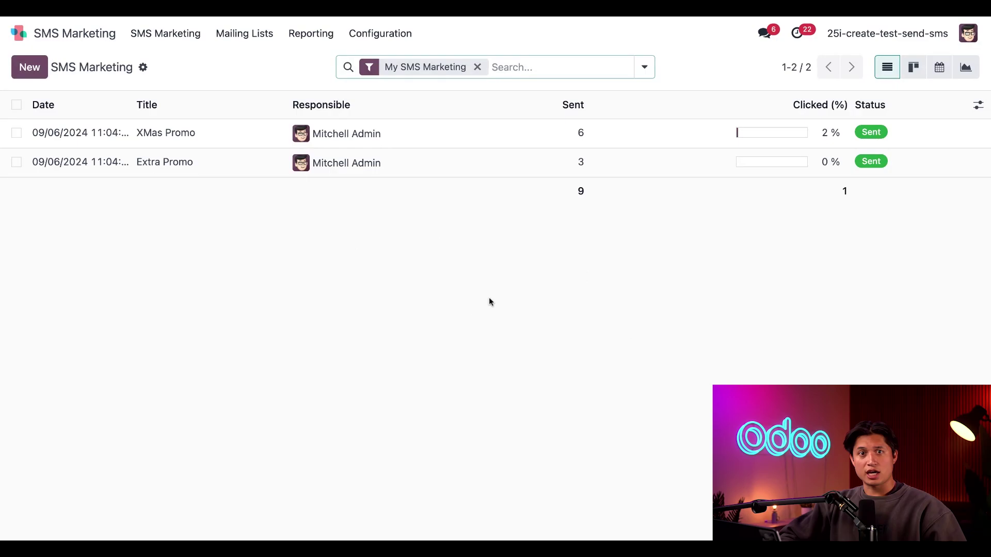
pyautogui.click(41, 72)
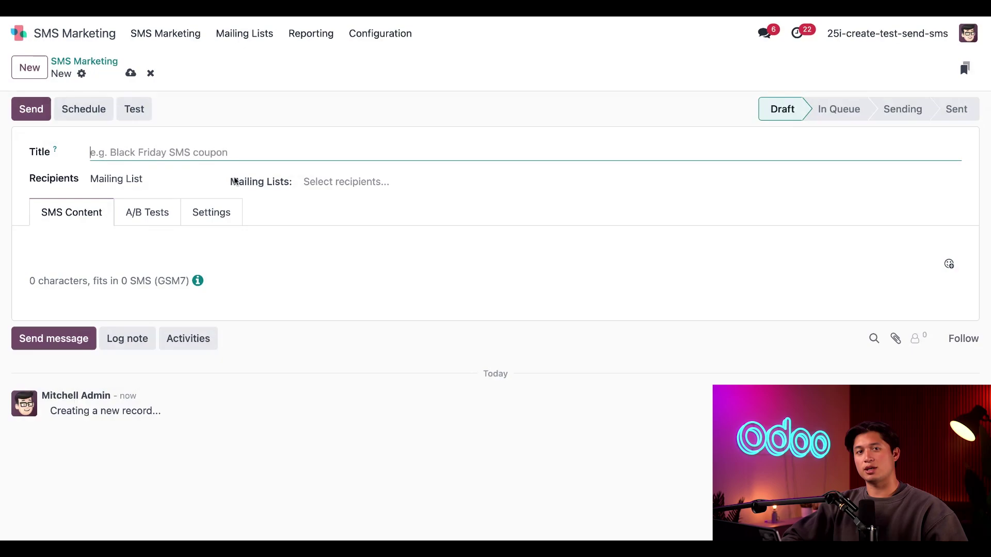
# Step: Enter 'Black Friday Sale - US Only' as the campaign title
pyautogui.write('Black Fr')
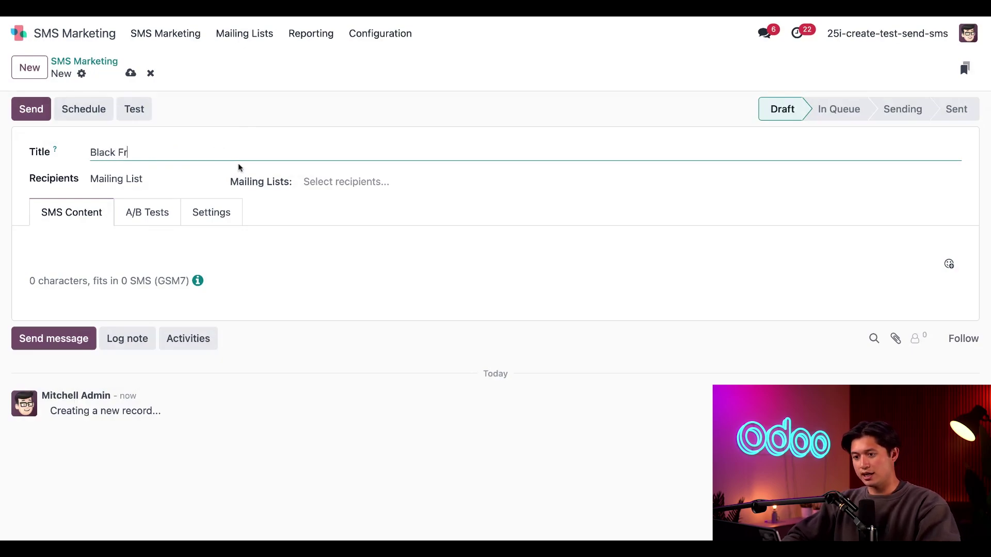
pyautogui.write('iday Sale ')
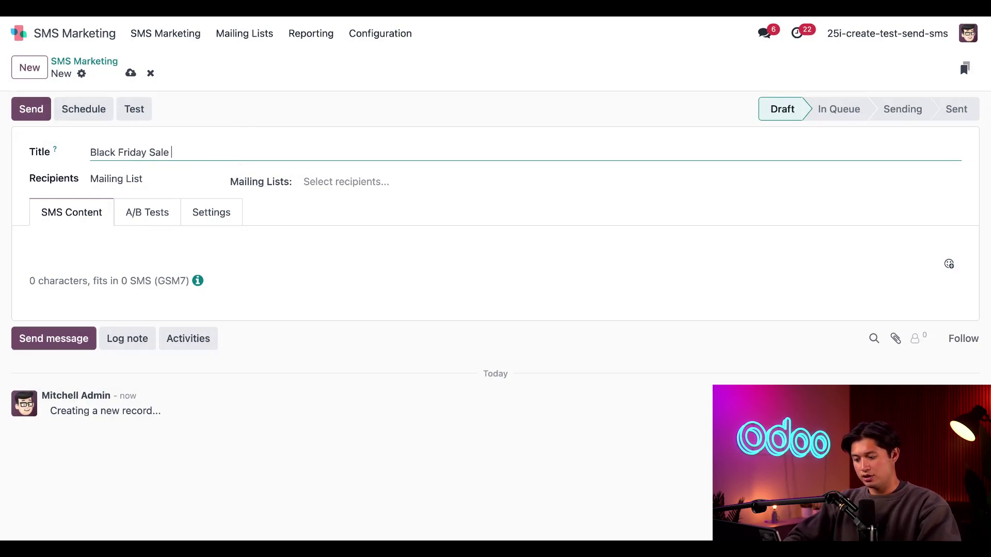
pyautogui.write('_')
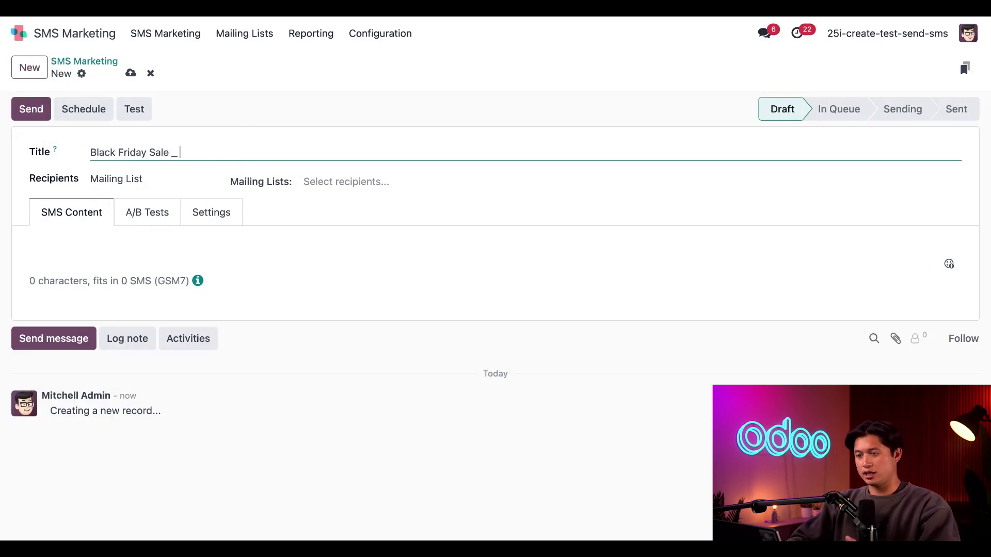
pyautogui.press('BackSpace')
pyautogui.write('-')
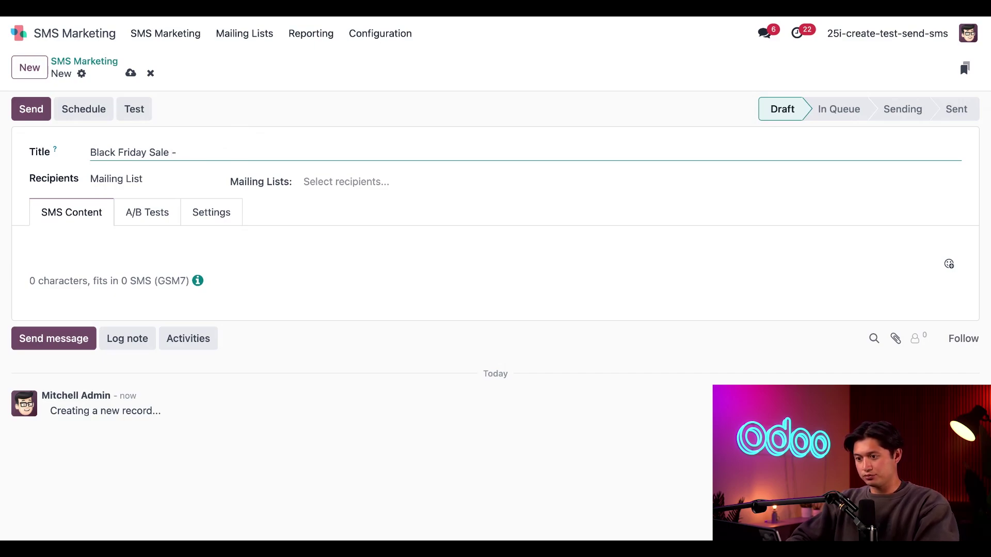
pyautogui.write(' US Only')
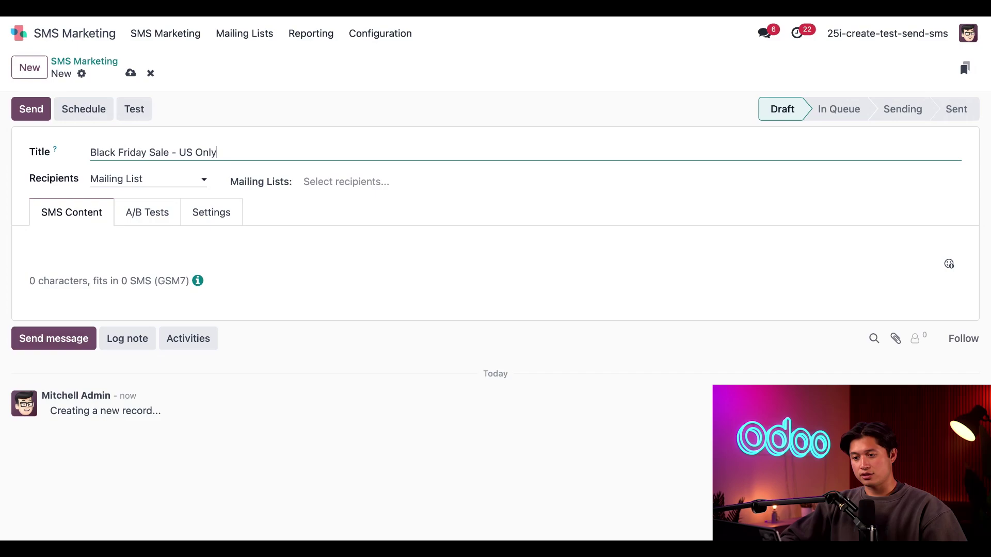
# Step: Target Sales Orders as recipients and expand the Status != Cancelled filter rule (25 records)
pyautogui.click(148, 180)
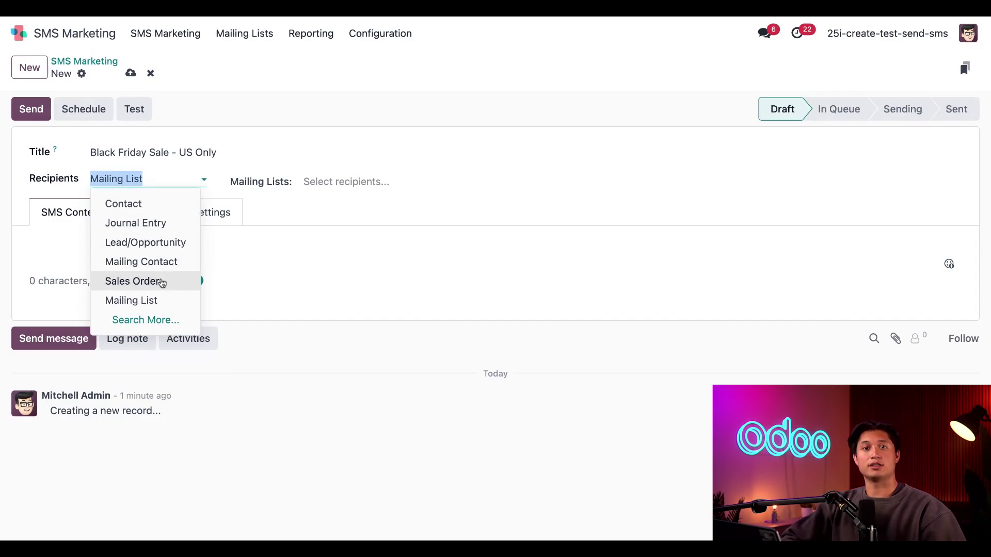
pyautogui.click(132, 281)
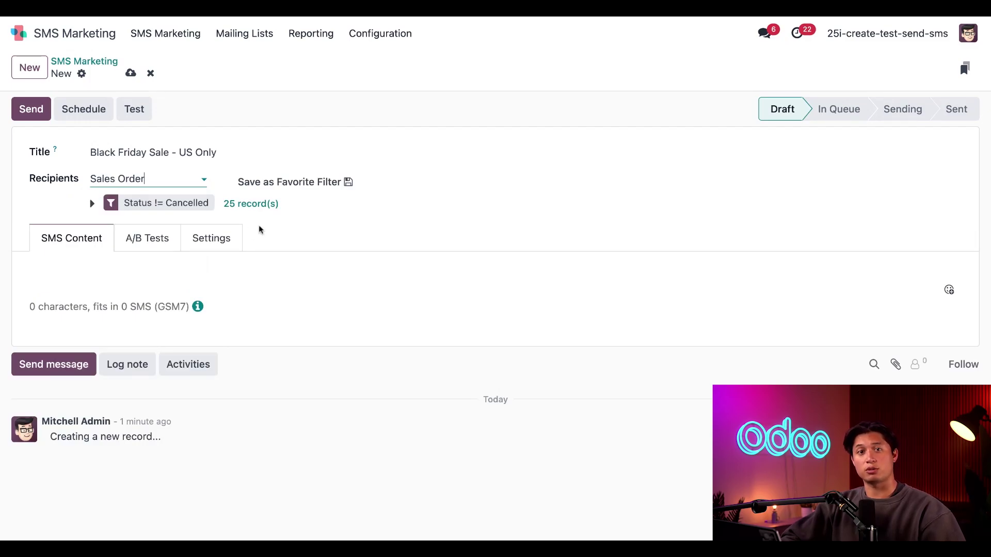
pyautogui.click(93, 205)
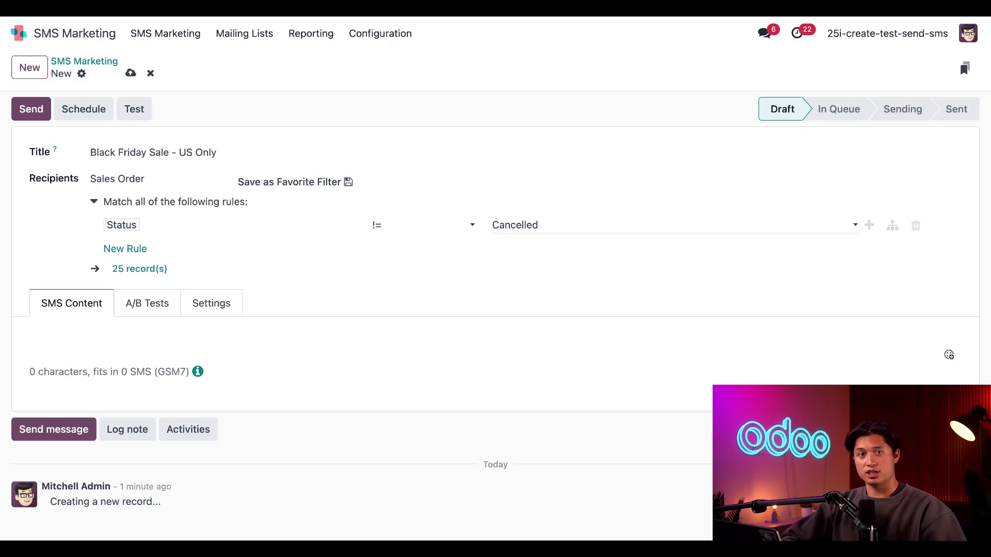
# Step: Add a rule with Customer > Contact > Country in United States, narrowing recipients to 23
pyautogui.click(141, 251)
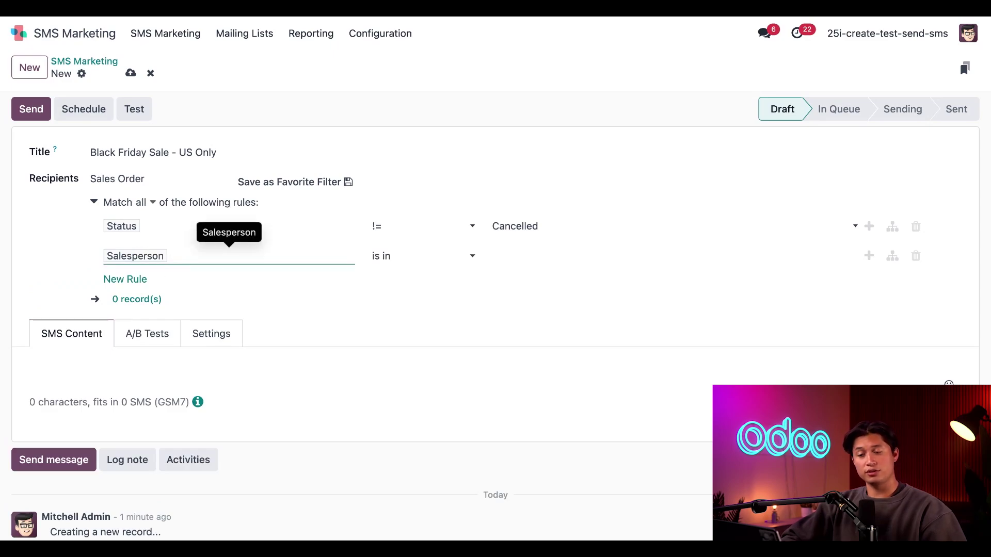
pyautogui.click(227, 256)
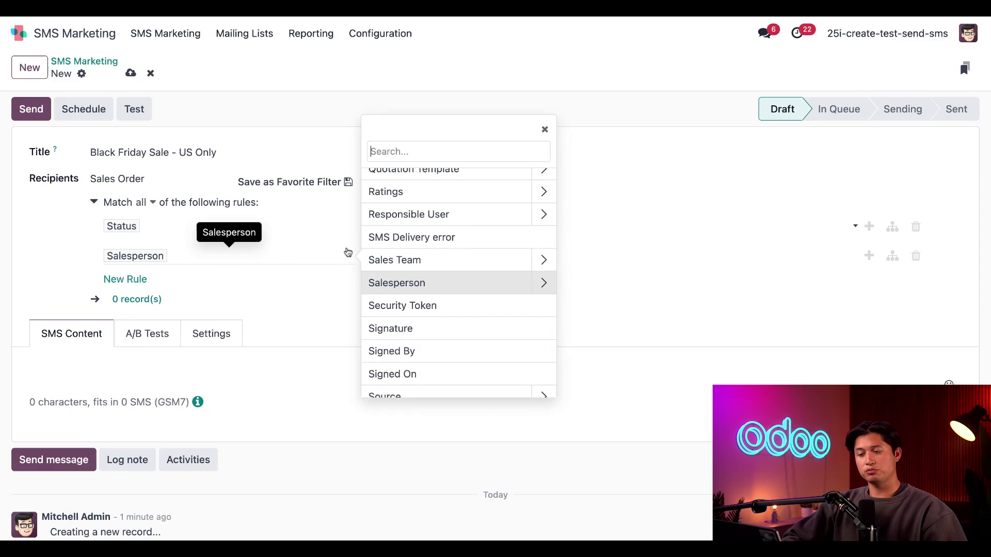
pyautogui.write('cus')
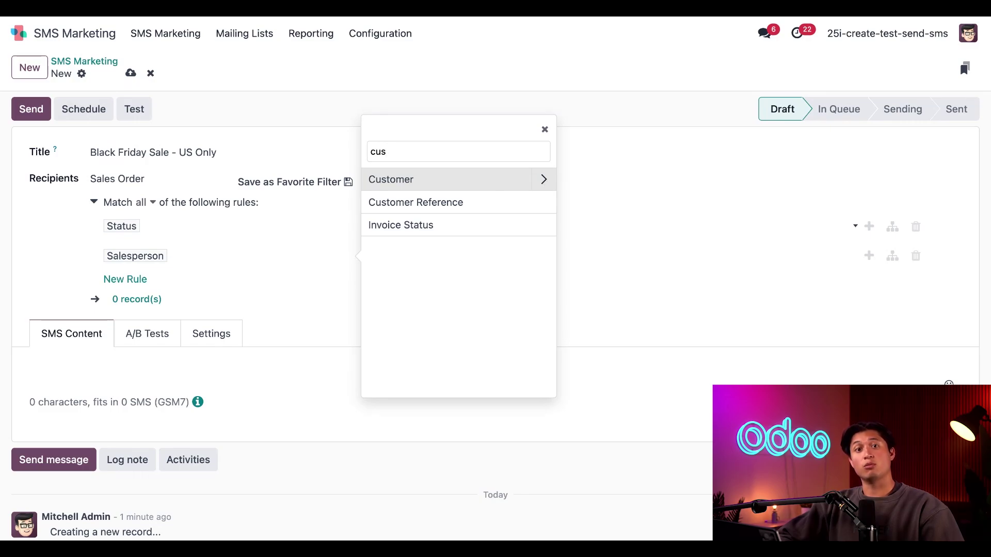
pyautogui.click(544, 179)
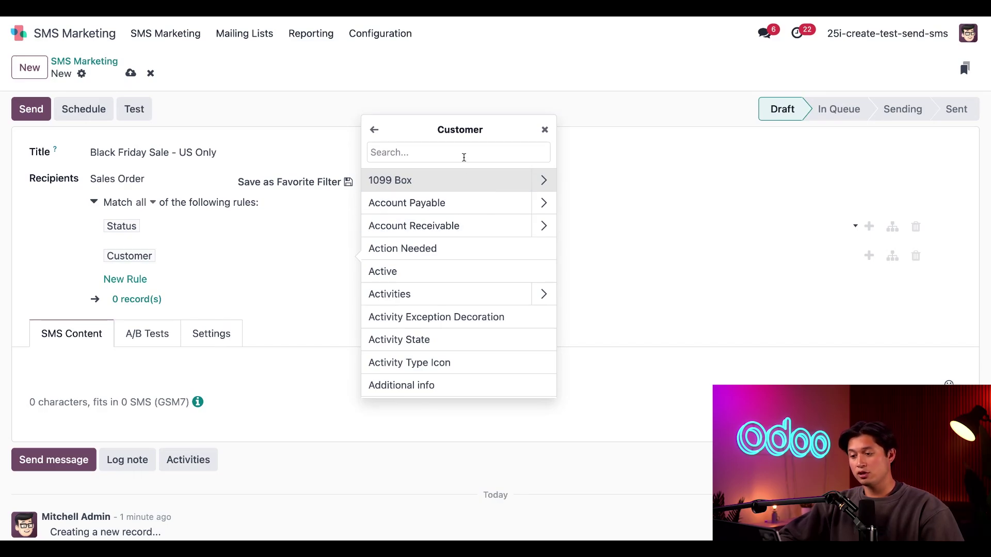
pyautogui.write('cont')
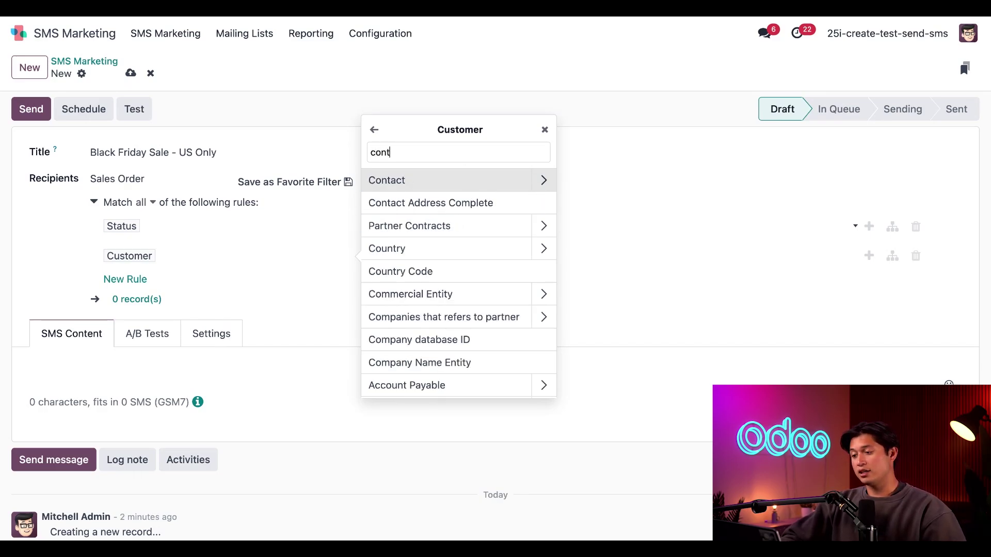
pyautogui.press('Right')
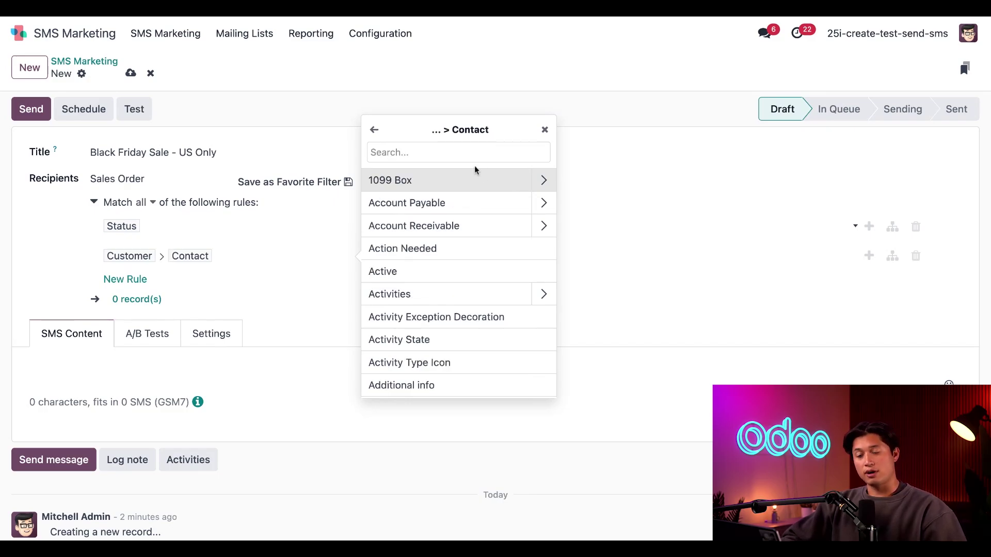
pyautogui.write('country')
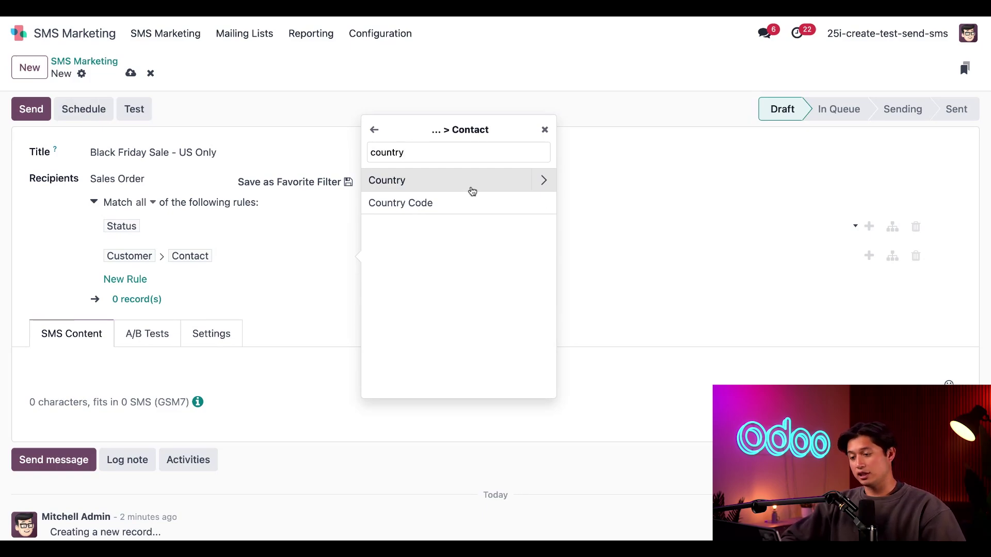
pyautogui.click(473, 191)
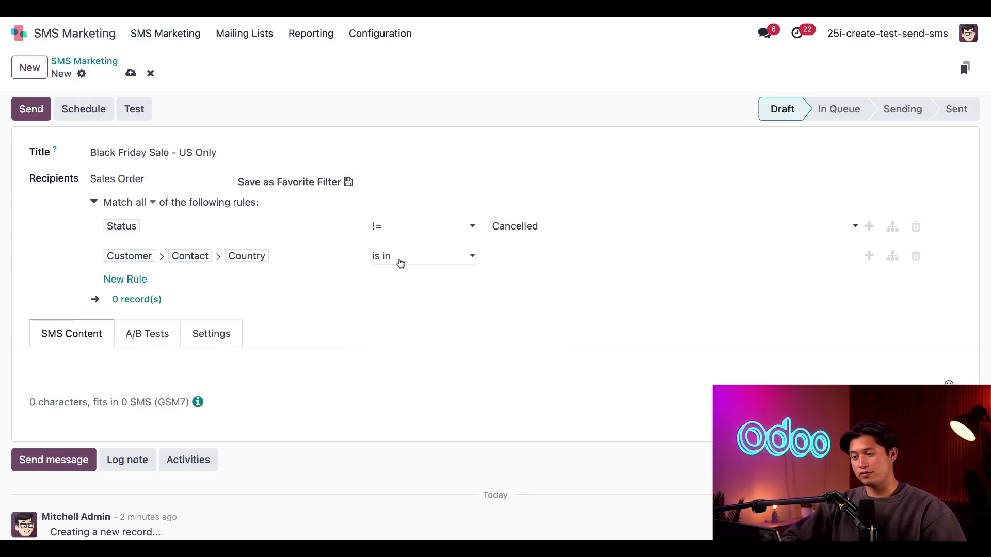
pyautogui.click(530, 257)
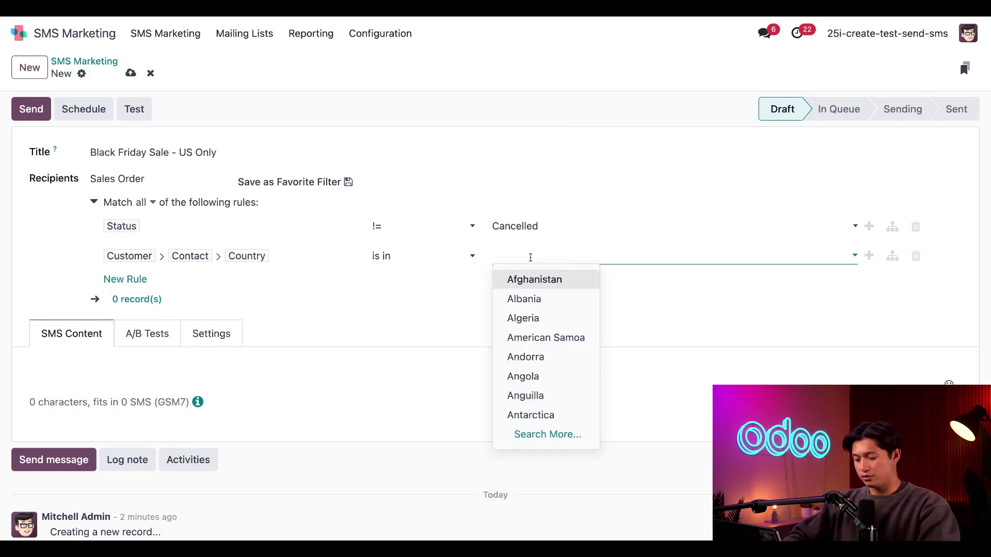
pyautogui.write('unit')
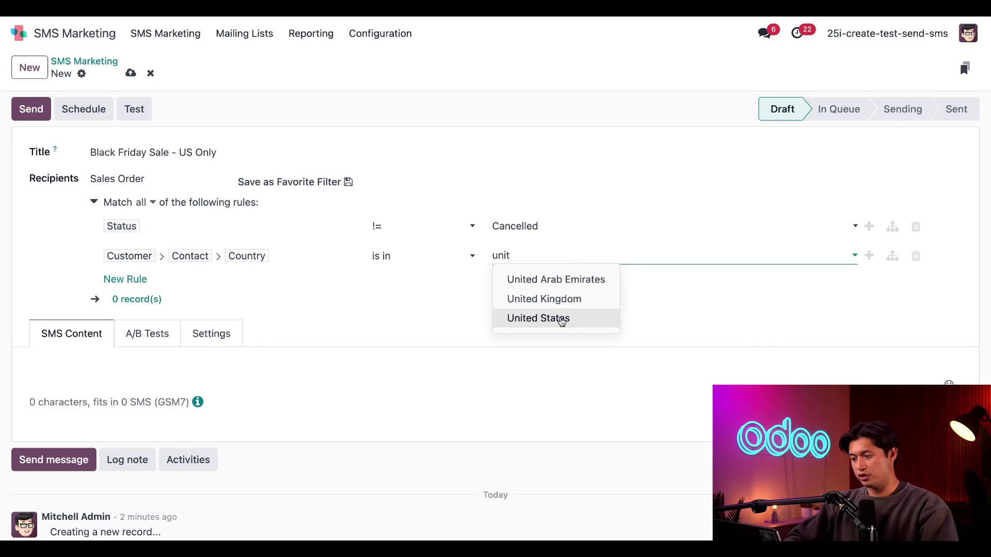
pyautogui.click(544, 319)
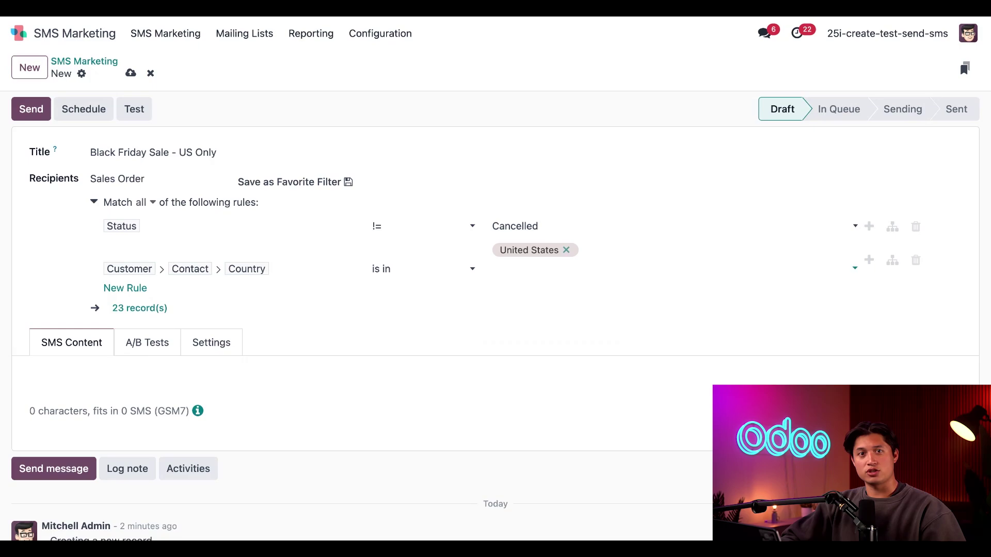
# Step: Paste the BIG US SALE promotional message with its sale link, removing the blank line above the URL
pyautogui.click(364, 378)
pyautogui.write('We’ve got a BIG US SALE coming up! Don’t miss it!   stealthywood.com/r/big-us-sale')
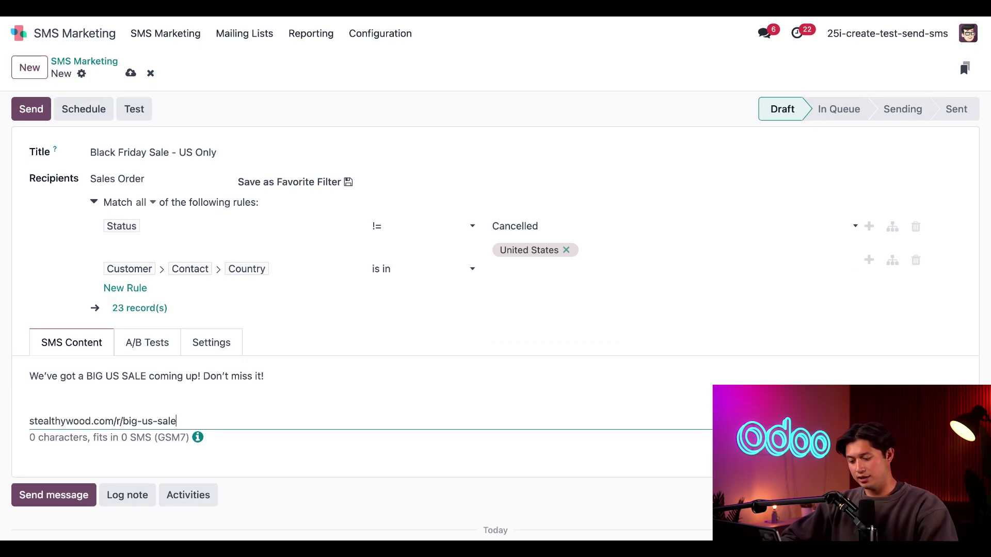
pyautogui.click(300, 399)
pyautogui.press('BackSpace')
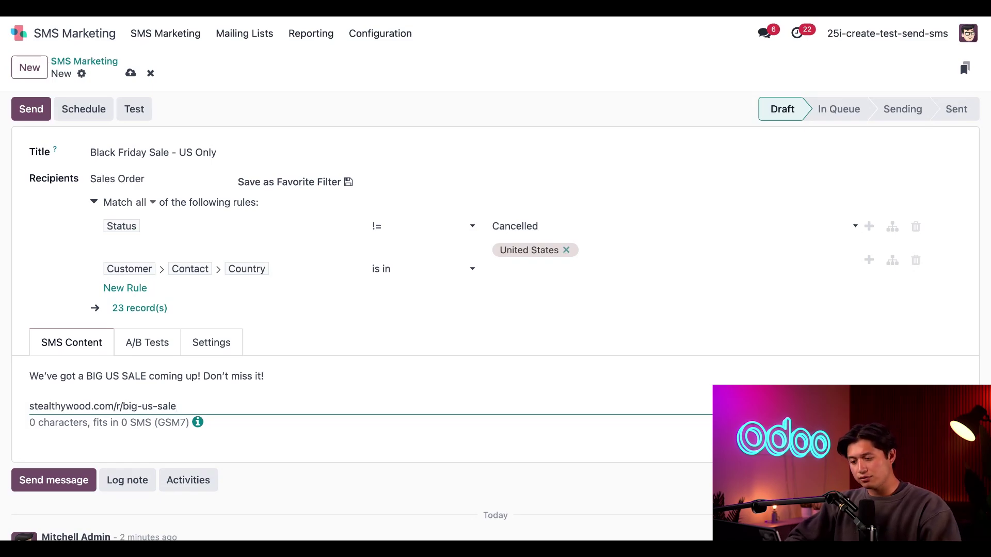
# Step: Add a 😀 emoji on a new line below the link
pyautogui.press('Return')
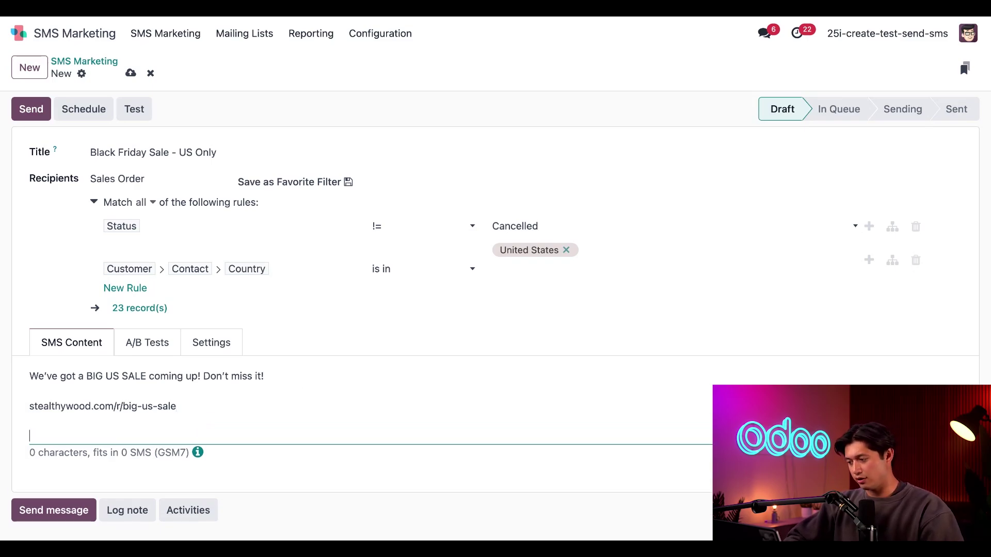
pyautogui.click(960, 420)
pyautogui.click(762, 234)
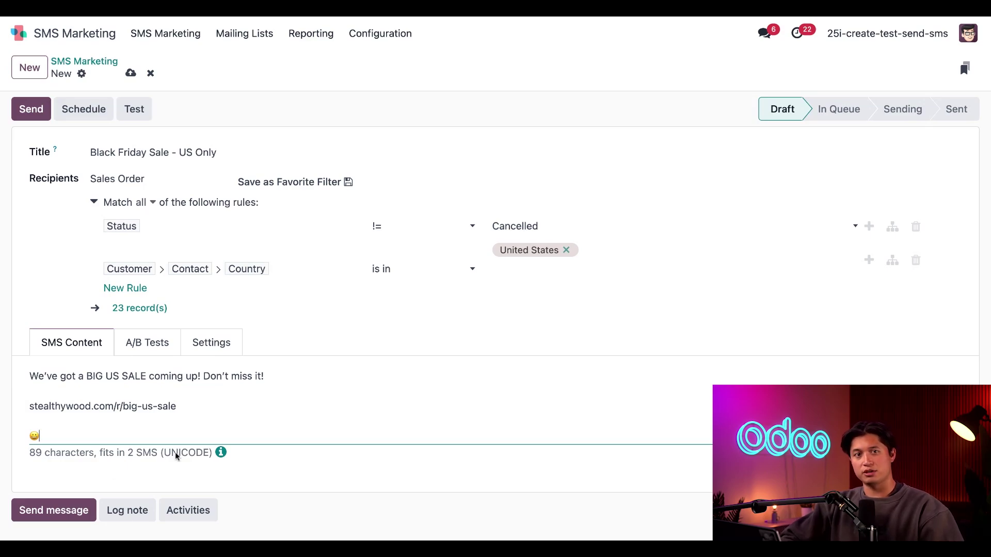
# Step: Save the mailing and enable Include opt-out link in its Settings
pyautogui.click(130, 73)
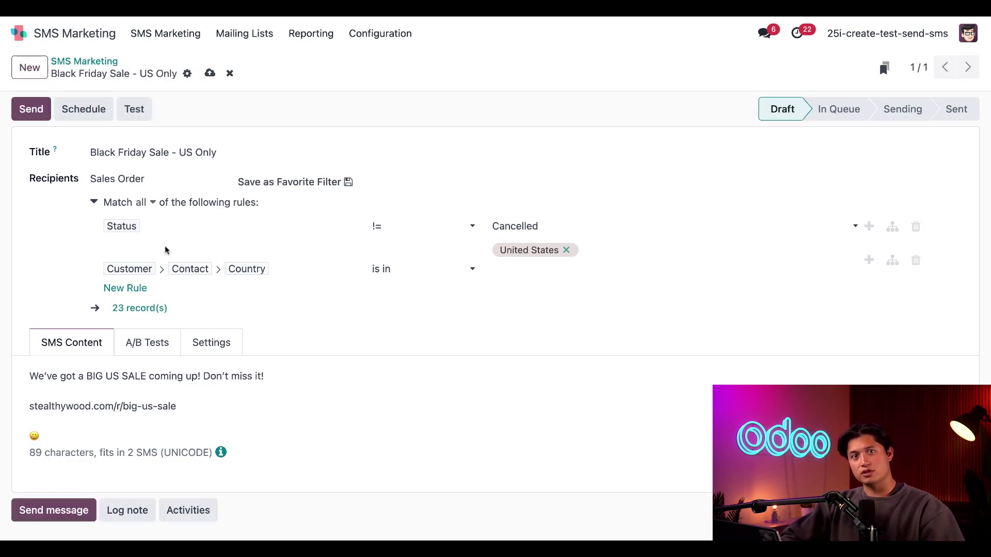
pyautogui.click(207, 342)
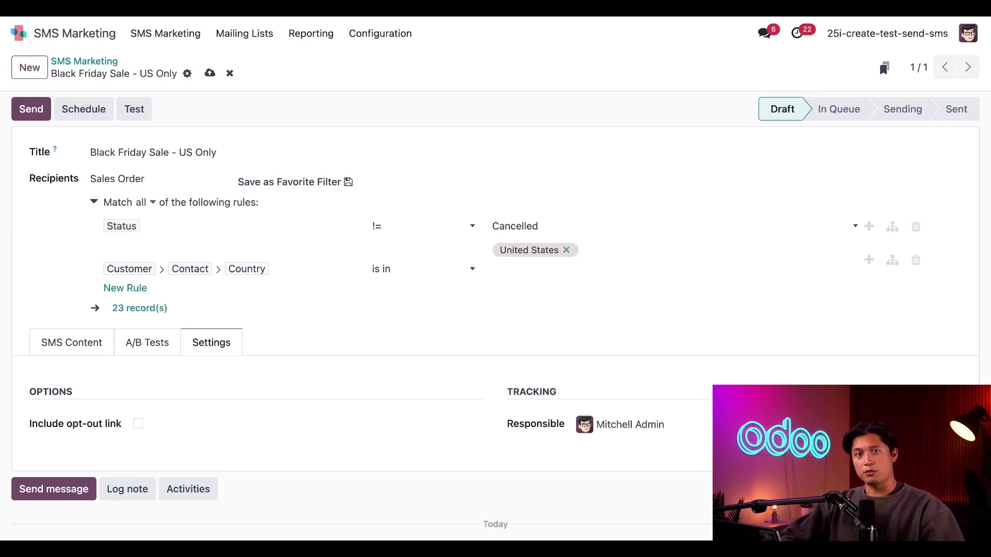
pyautogui.click(138, 424)
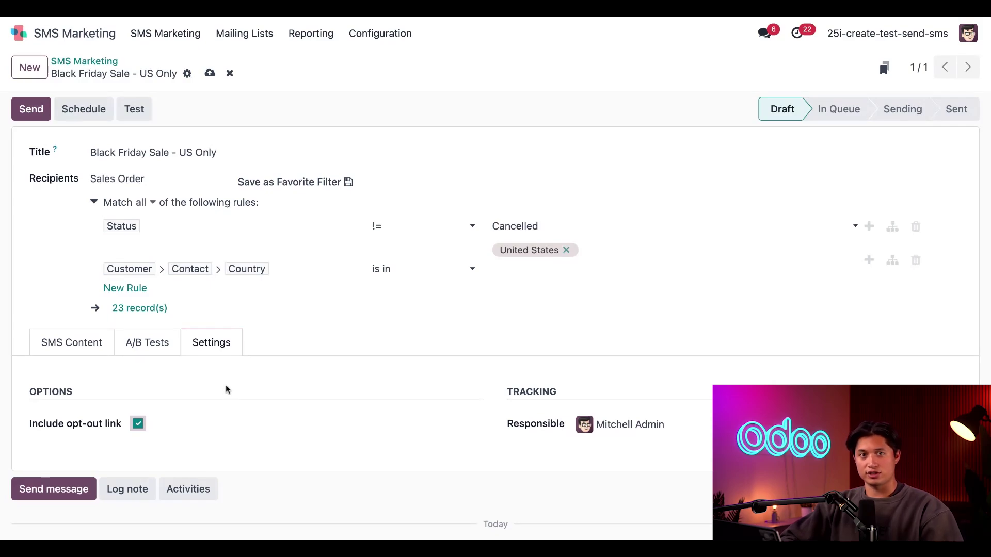
# Step: Enable A/B testing on 10% of recipients, winner by Quotations, final send on 09/25/2024
pyautogui.click(154, 345)
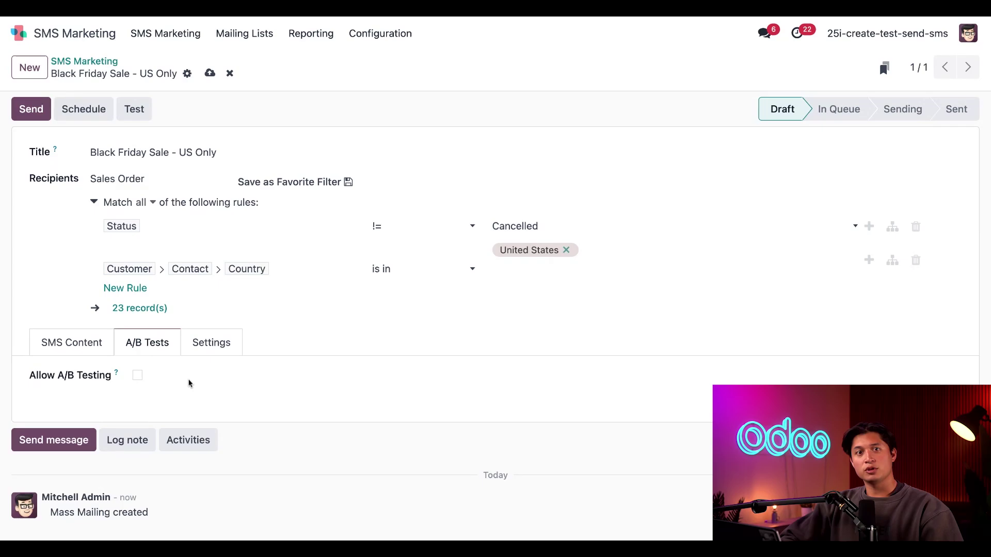
pyautogui.click(139, 376)
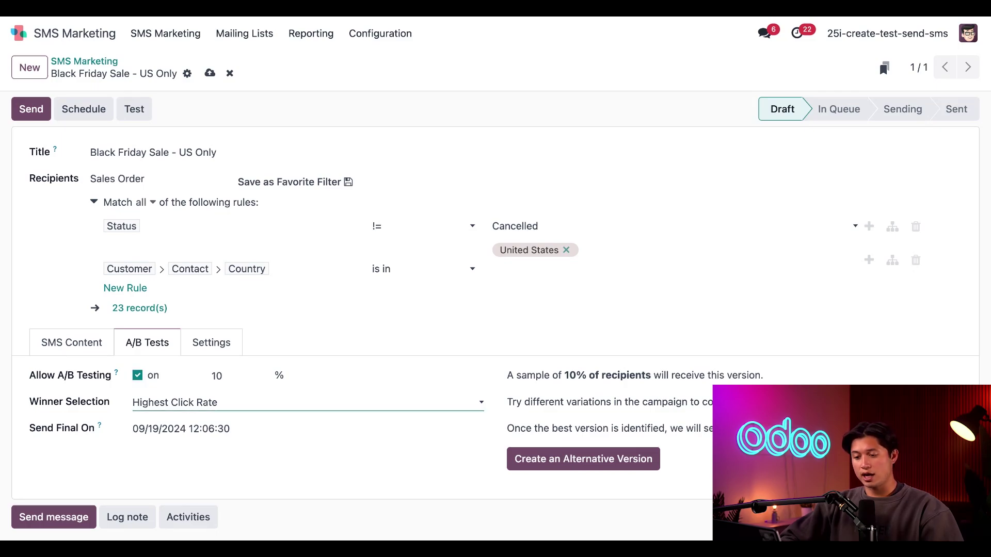
pyautogui.click(263, 435)
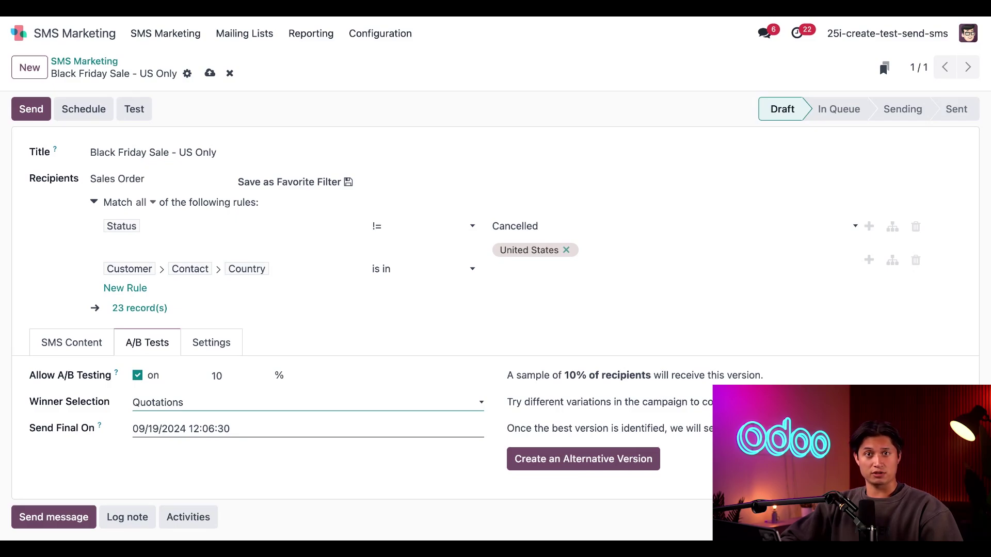
pyautogui.click(181, 429)
pyautogui.click(325, 291)
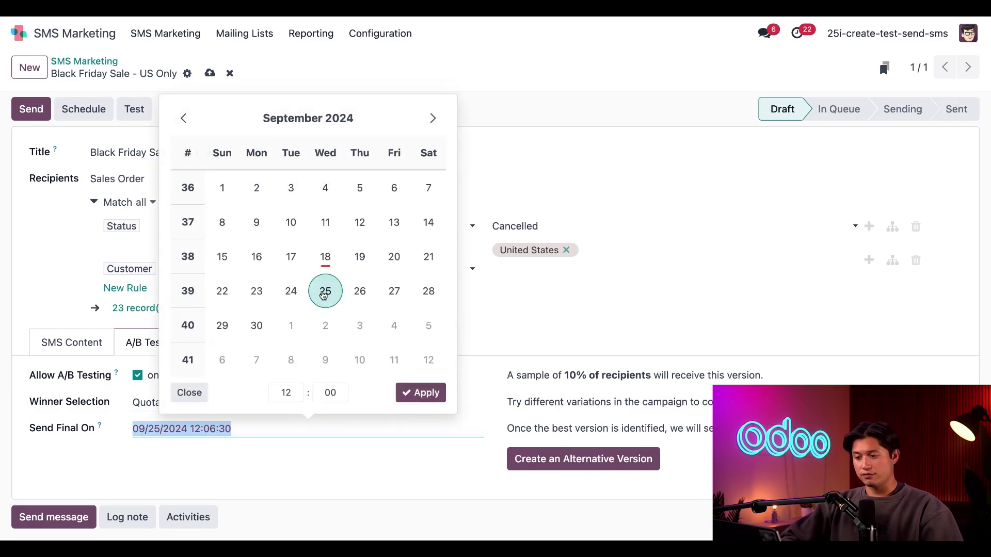
pyautogui.click(419, 394)
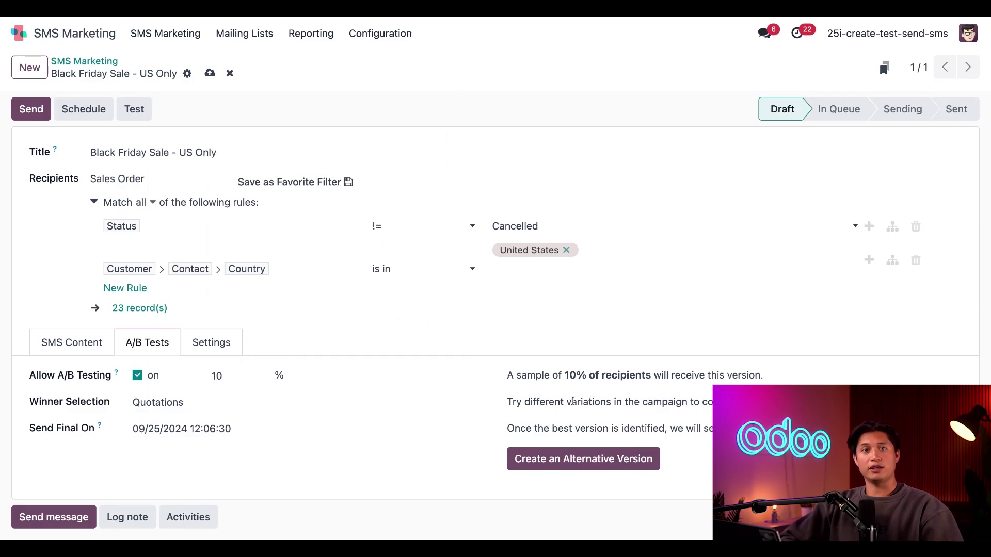
# Step: Create an alternative version starting 'Sick of the same old furniture?' with the emoji removed
pyautogui.click(583, 466)
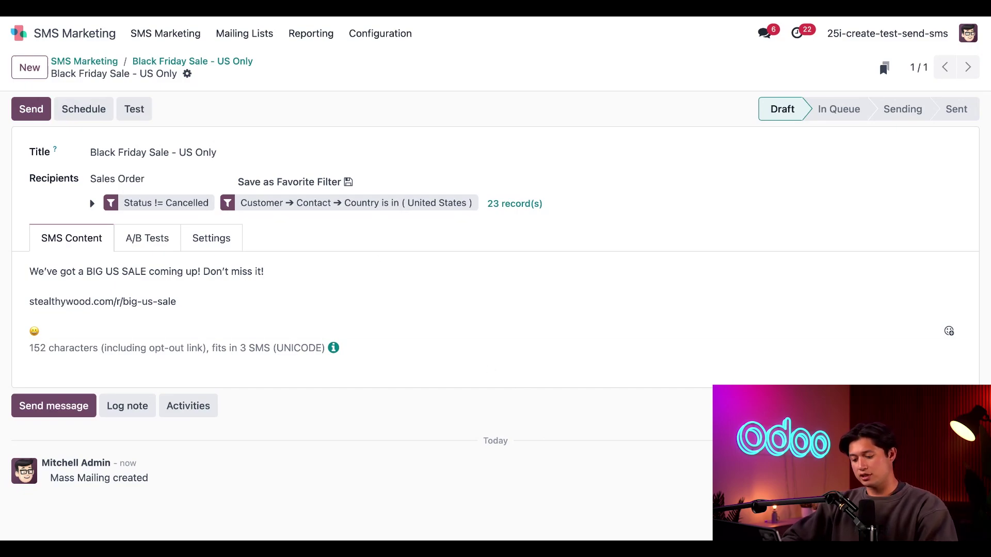
pyautogui.tripleClick(158, 271)
pyautogui.write('Sick of the same old furniture? Then, we’ve got BIG news for you!')
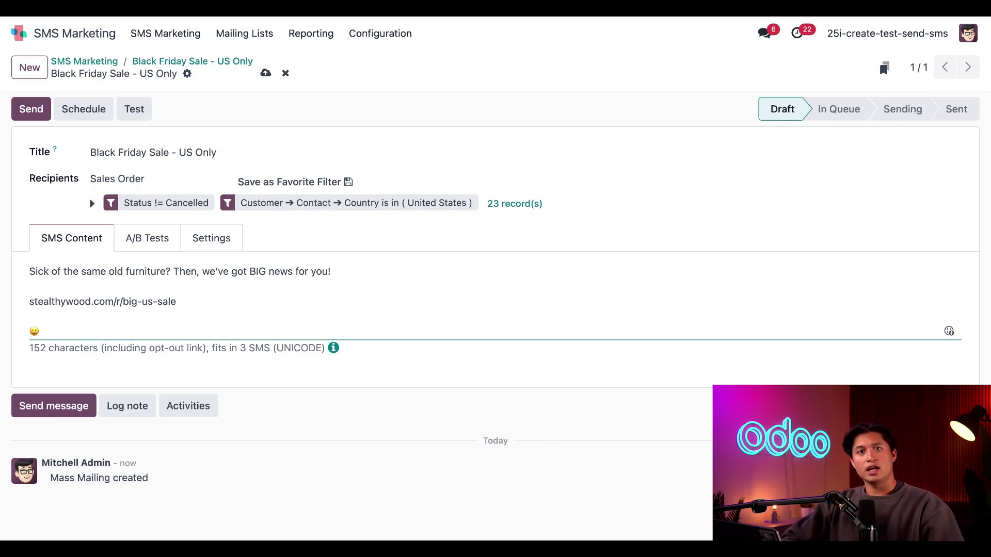
pyautogui.click(156, 330)
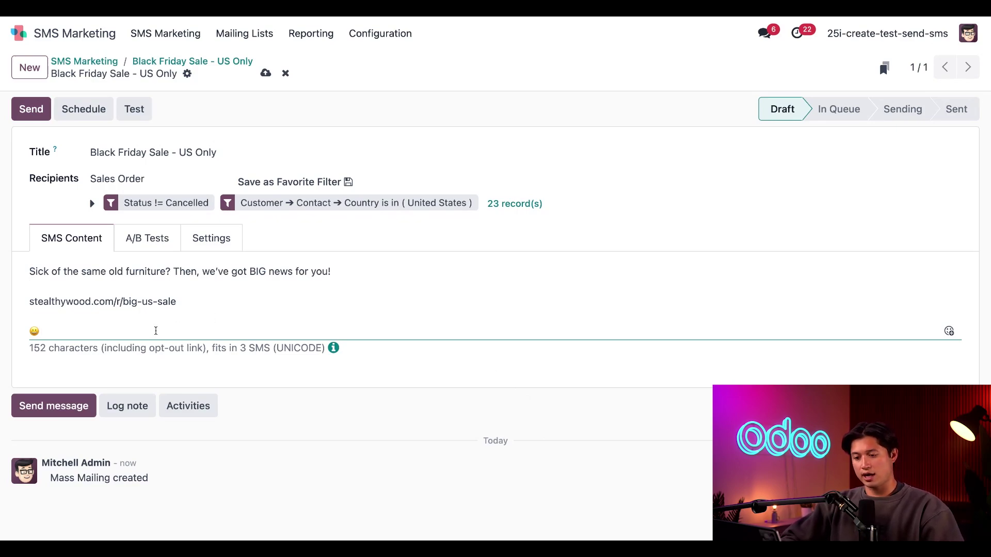
pyautogui.press('BackSpace')
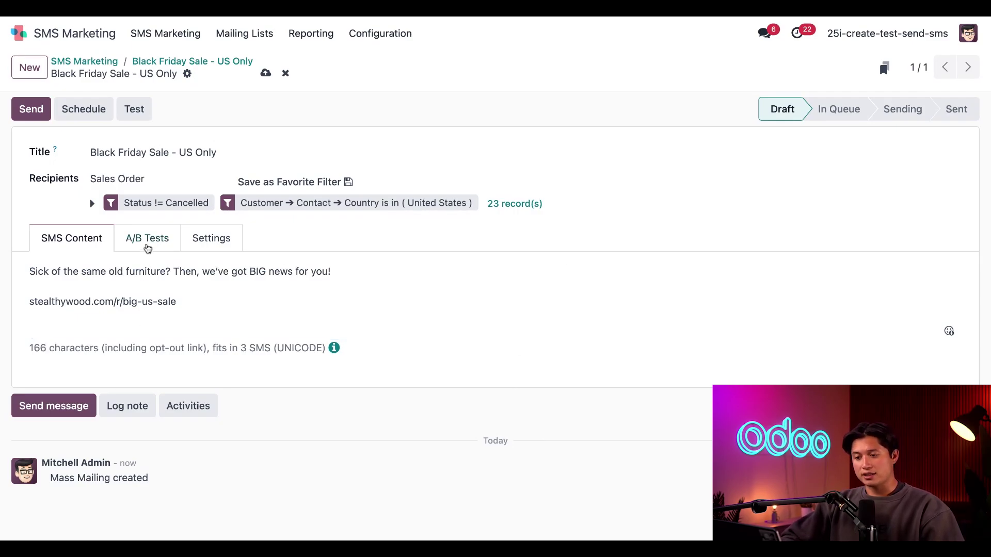
# Step: View the alternative version's inherited A/B settings: 10% sample, Quotations winner, final send Sep 25, 2024
pyautogui.click(148, 243)
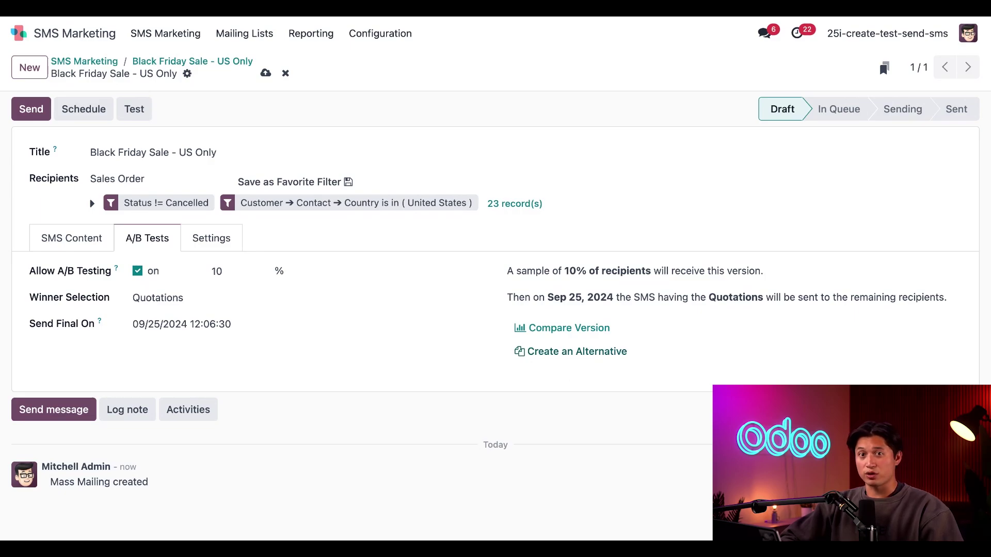
pyautogui.click(146, 118)
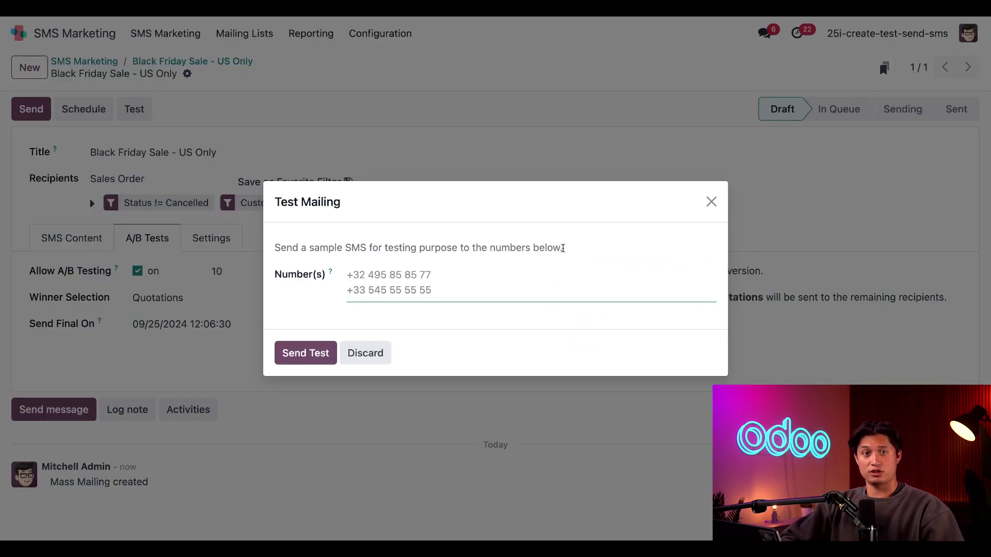
pyautogui.click(711, 202)
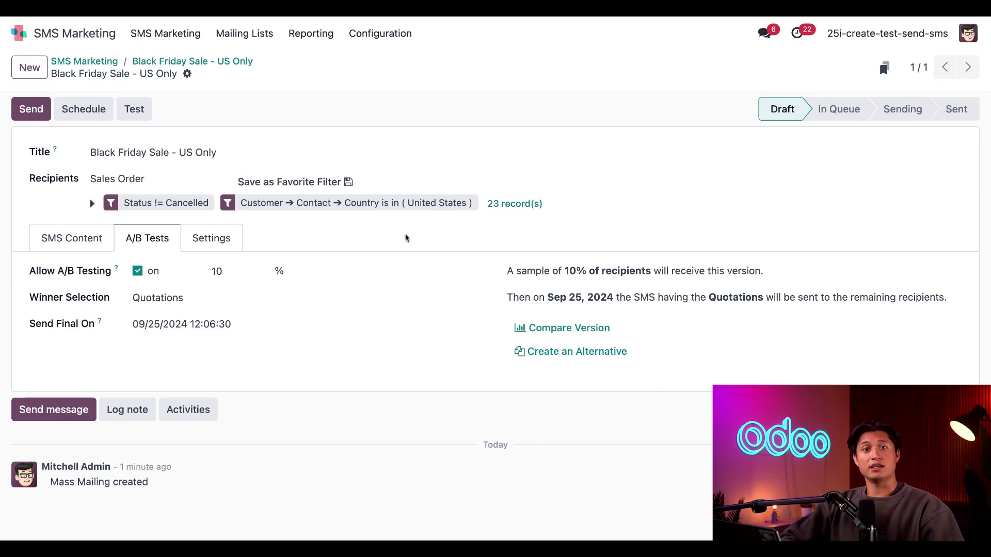
# Step: Skip scheduling and send the mailing to all recipients immediately, putting it In Queue
pyautogui.click(83, 115)
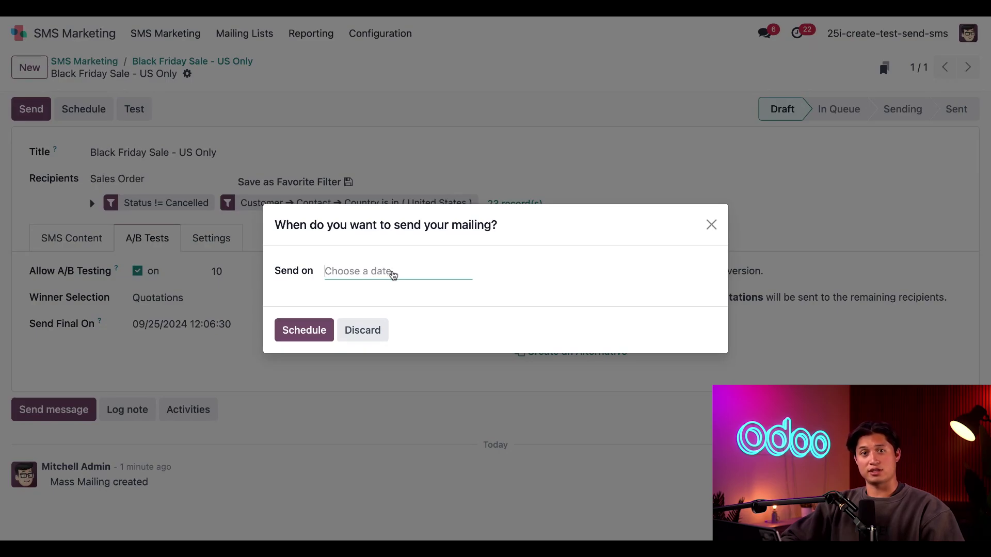
pyautogui.click(711, 225)
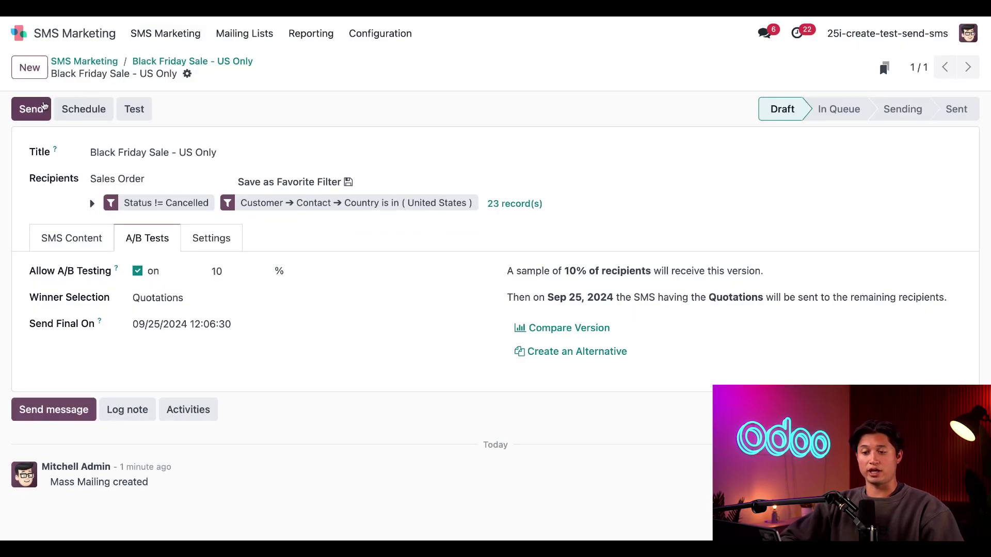
pyautogui.click(44, 107)
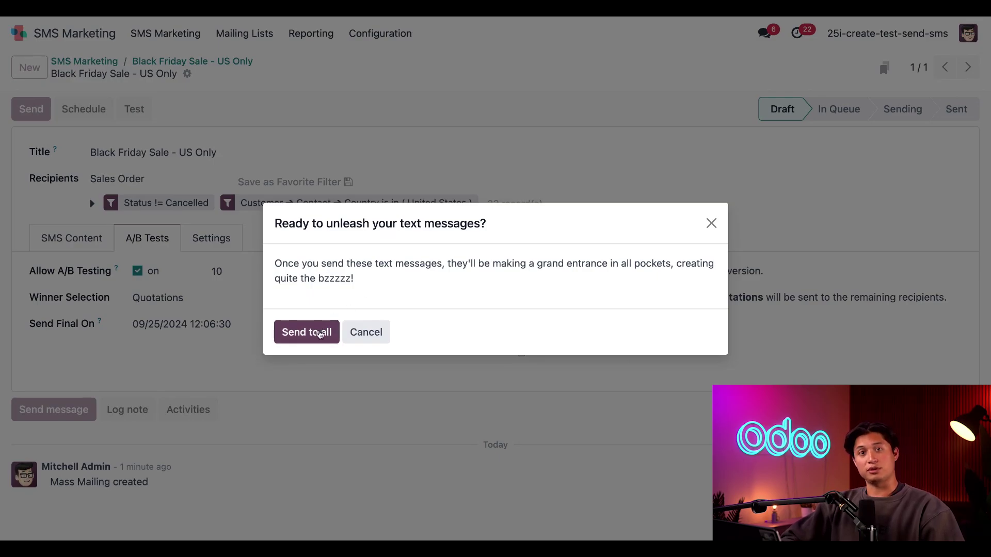
pyautogui.click(320, 334)
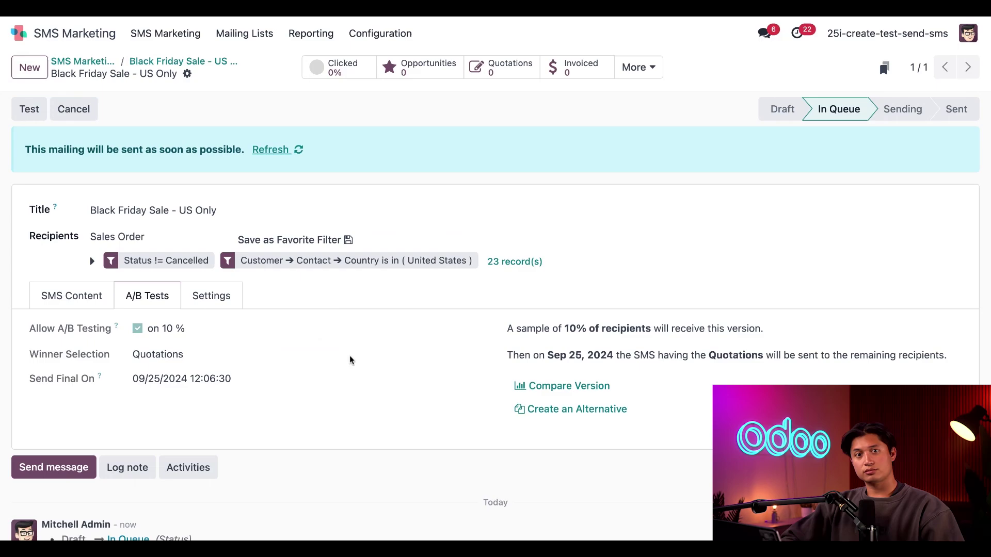